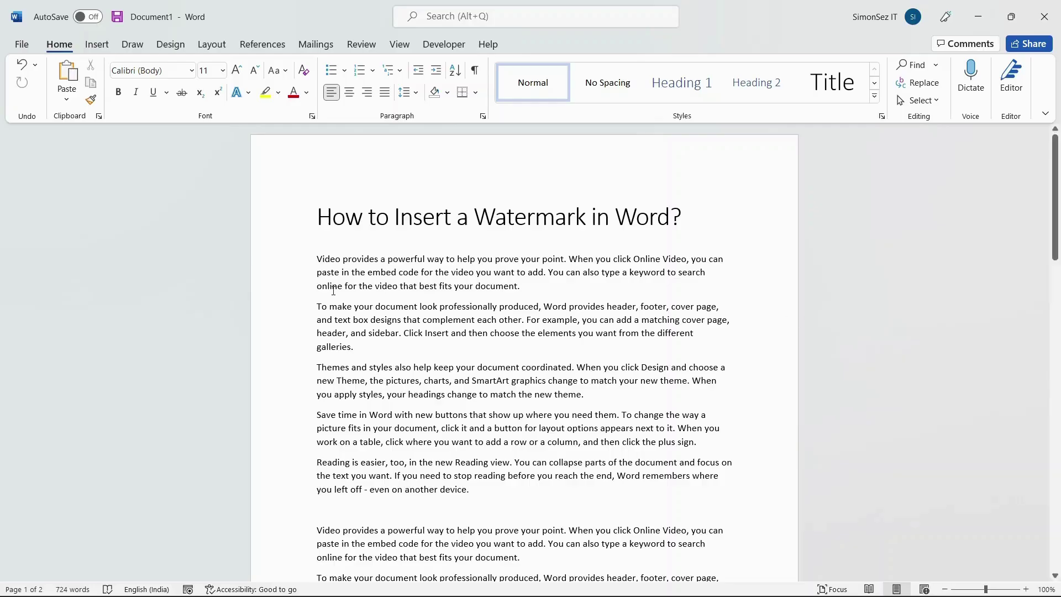
Apply the preset CONFIDENTIAL 1 diagonal watermark from the Design tab's Watermark gallery.
{"action": "left_click", "coordinate": [170, 45]}
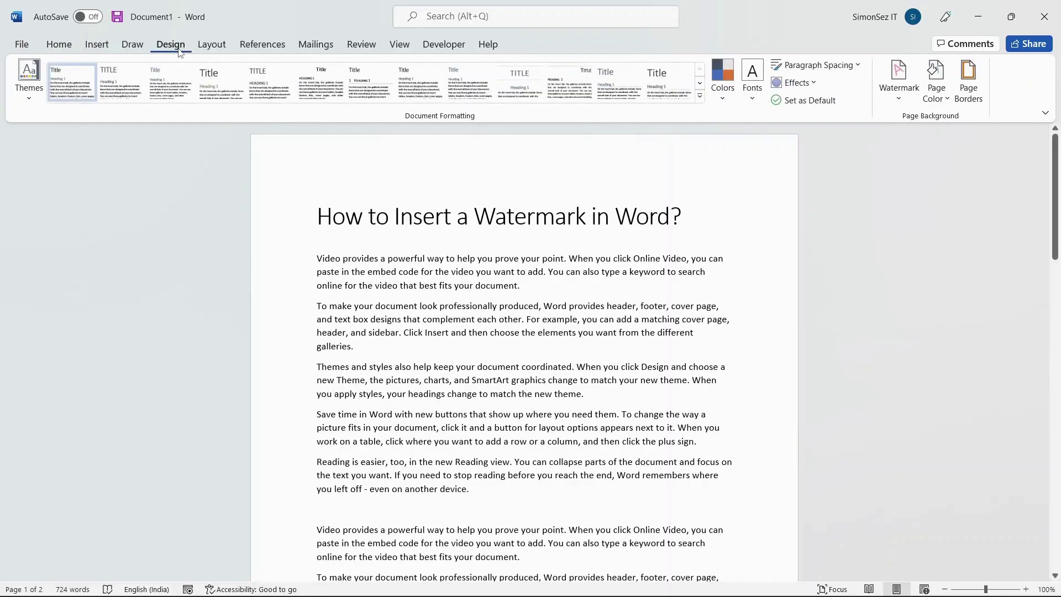
{"action": "left_click", "coordinate": [899, 98]}
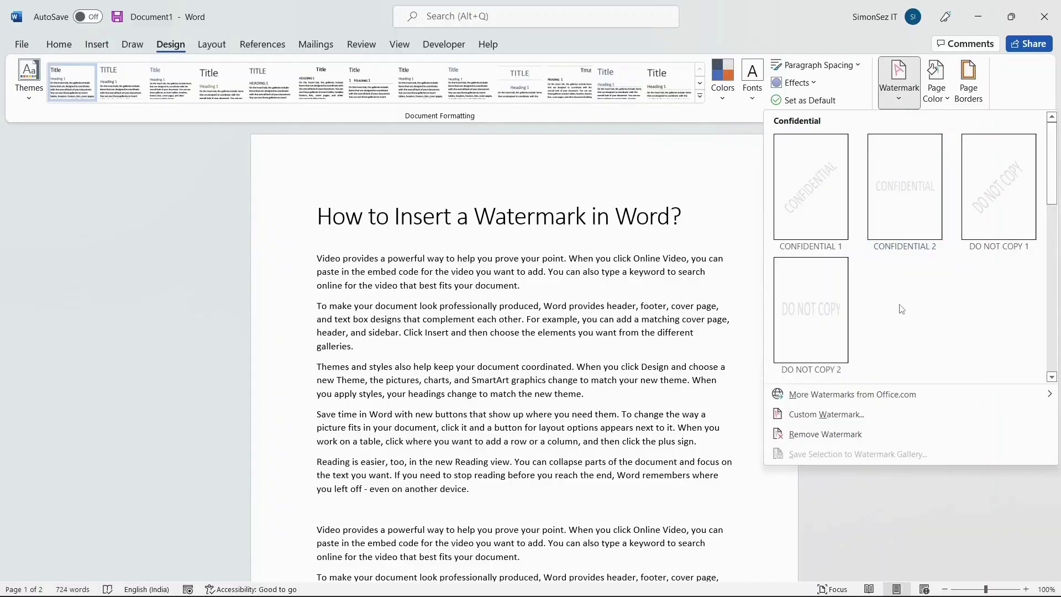
{"action": "scroll", "coordinate": [902, 309], "scroll_direction": "down", "scroll_amount": 5}
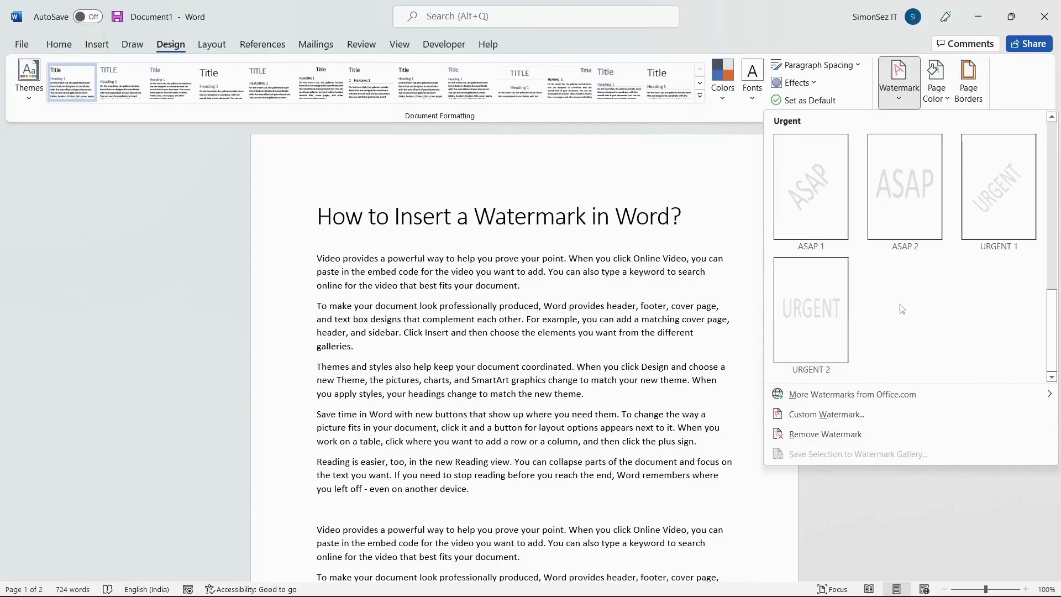
{"action": "scroll", "coordinate": [902, 309], "scroll_direction": "up", "scroll_amount": 5}
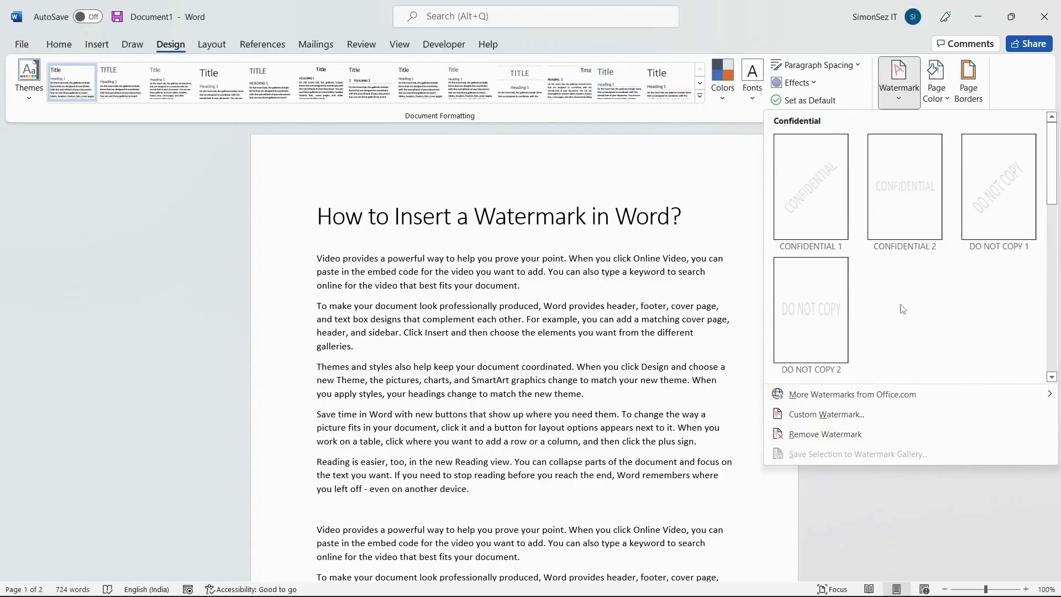
{"action": "left_click", "coordinate": [814, 216]}
{"action": "scroll", "coordinate": [578, 435], "scroll_direction": "down", "scroll_amount": 2}
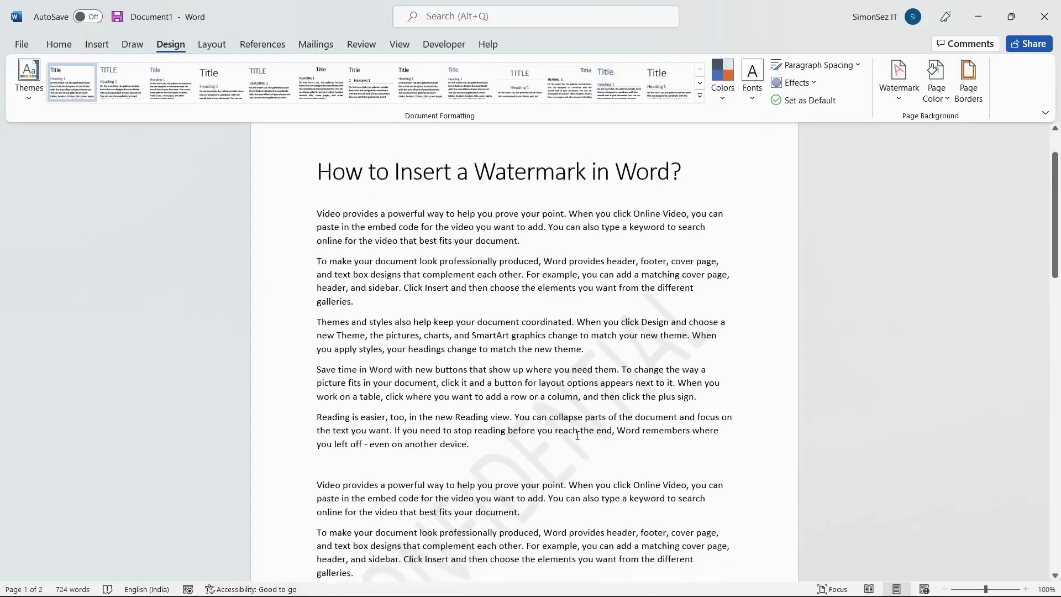
{"action": "scroll", "coordinate": [578, 435], "scroll_direction": "down", "scroll_amount": 3}
{"action": "scroll", "coordinate": [577, 435], "scroll_direction": "up", "scroll_amount": 5}
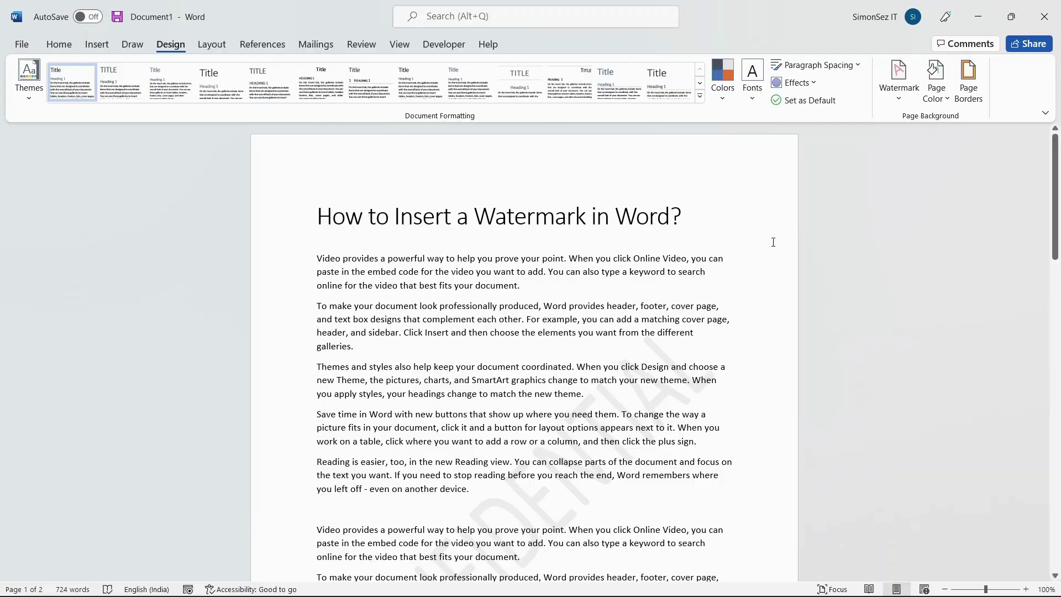
In Custom Watermark, choose Picture watermark and start selecting the picture.
{"action": "left_click", "coordinate": [903, 97]}
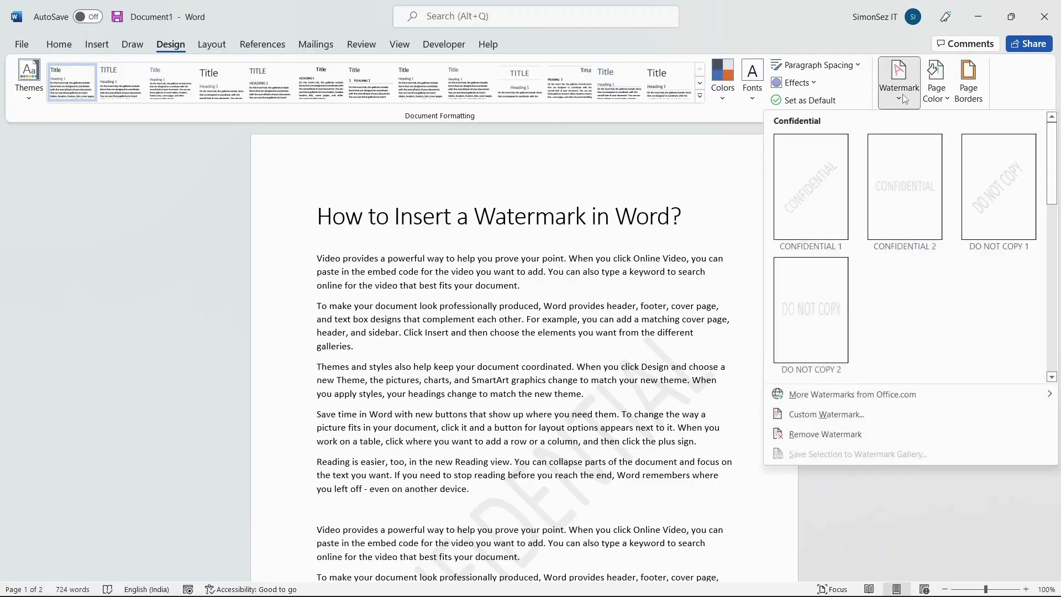
{"action": "left_click", "coordinate": [864, 416]}
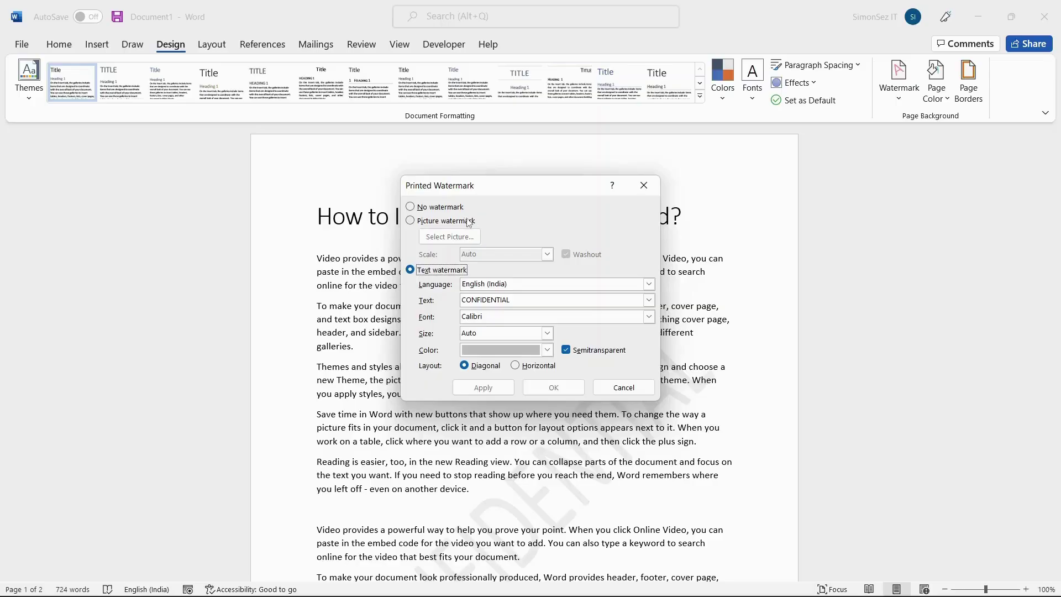
{"action": "left_click", "coordinate": [410, 222]}
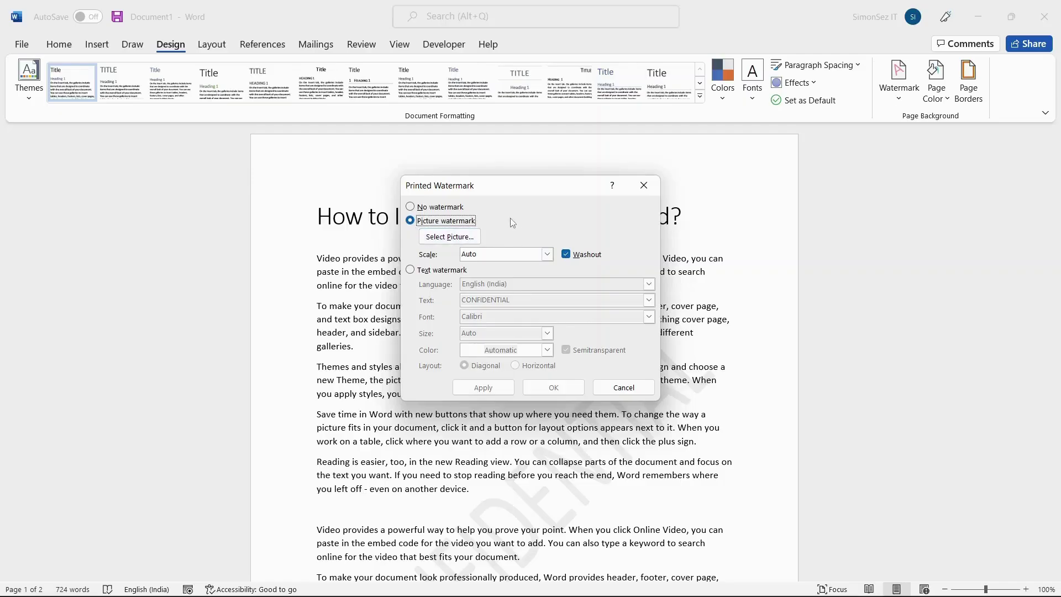
{"action": "left_click", "coordinate": [475, 240]}
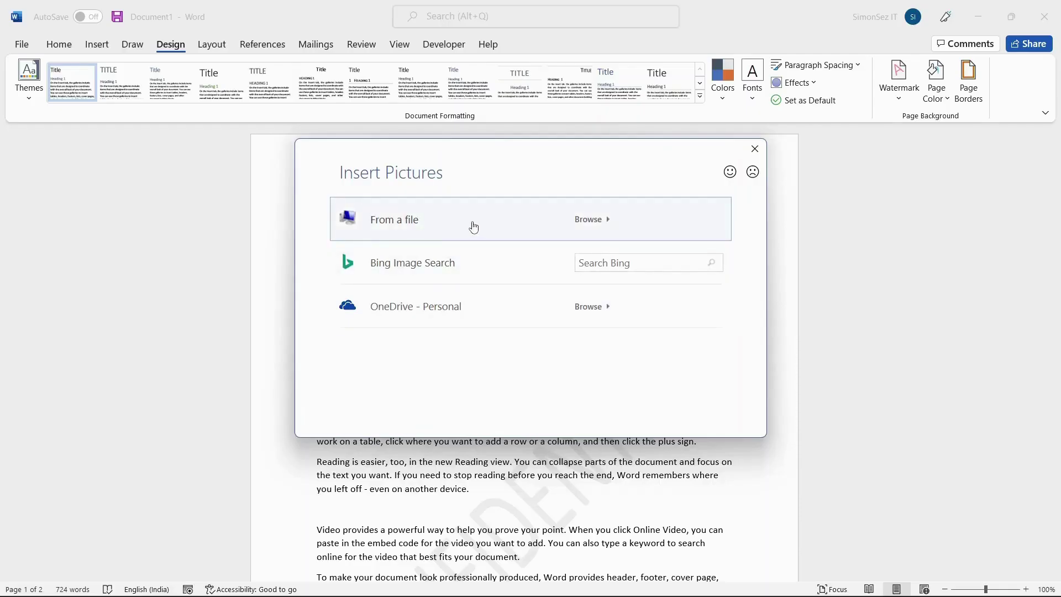
Insert the Simon-Sez-Logo image from a file as the watermark picture.
{"action": "left_click", "coordinate": [473, 227]}
{"action": "scroll", "coordinate": [622, 381], "scroll_direction": "down", "scroll_amount": 1}
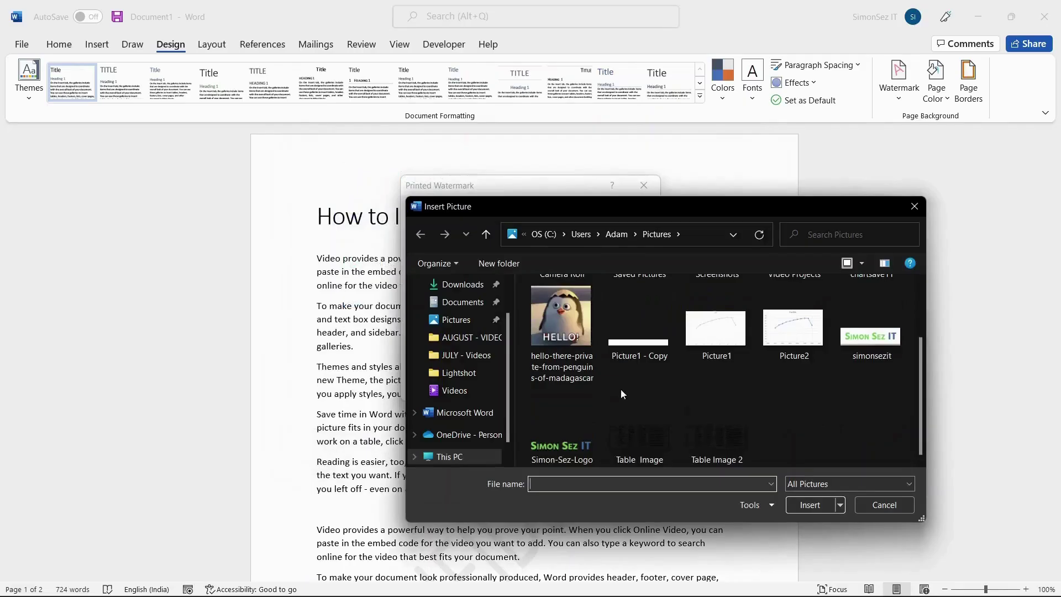
{"action": "left_click", "coordinate": [578, 433]}
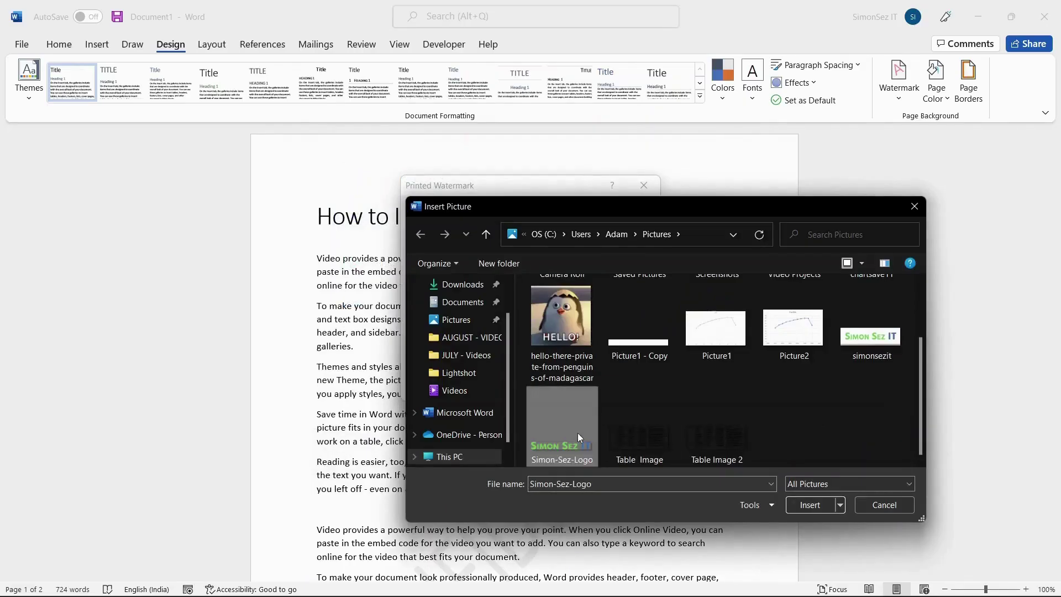
{"action": "left_click", "coordinate": [809, 505]}
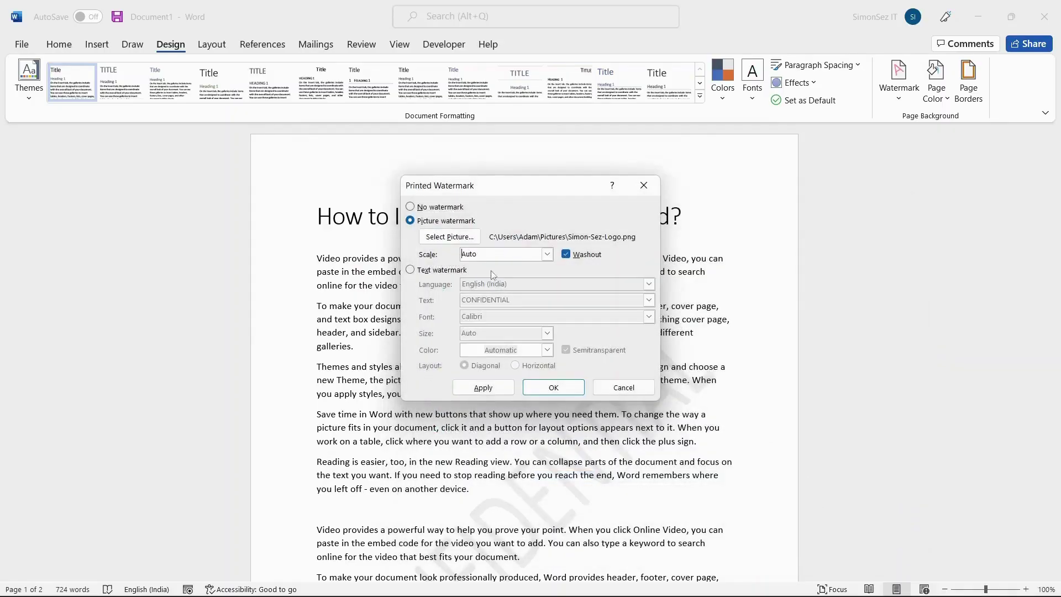
Keep the picture scale at Auto, turn off Washout, and apply the logo watermark.
{"action": "left_click", "coordinate": [547, 253]}
{"action": "left_click", "coordinate": [547, 253]}
{"action": "left_click", "coordinate": [566, 254]}
{"action": "left_click", "coordinate": [482, 389]}
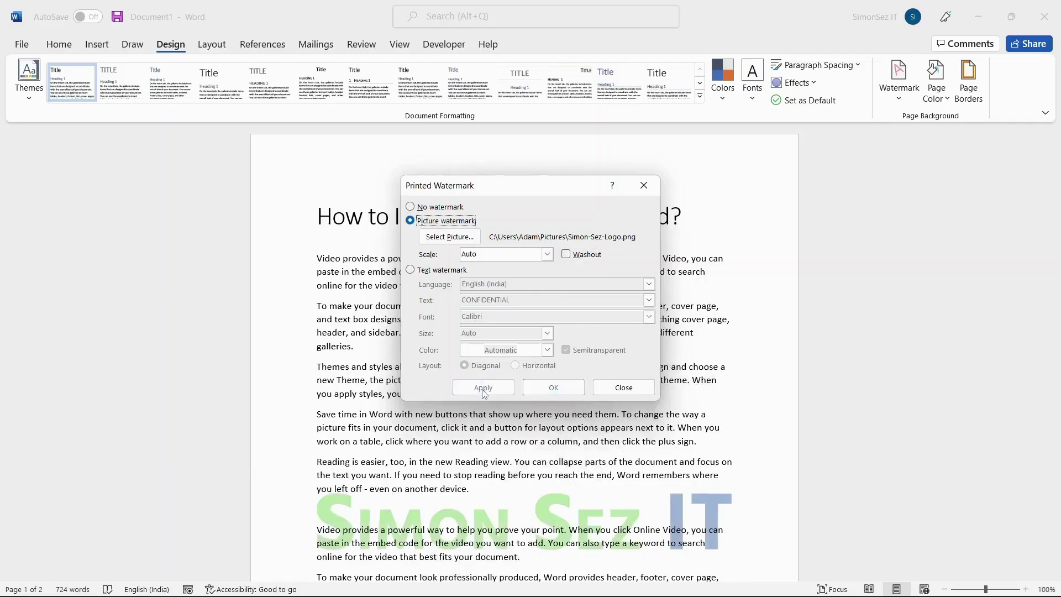
{"action": "left_click", "coordinate": [622, 387]}
{"action": "scroll", "coordinate": [613, 480], "scroll_direction": "down", "scroll_amount": 3}
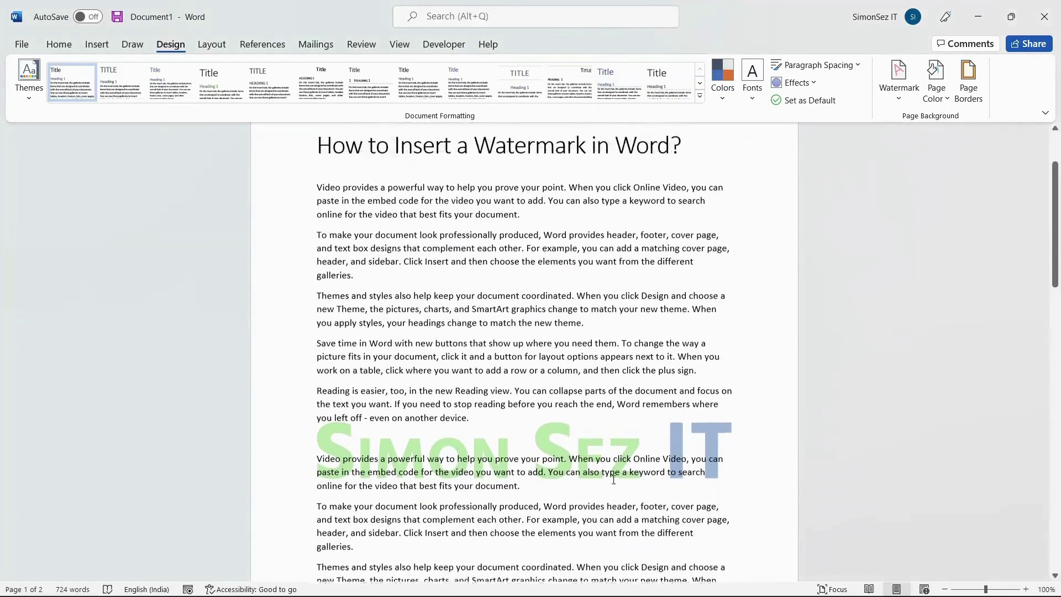
Switch the custom watermark back to text, retype its text, and set language to English (United States).
{"action": "scroll", "coordinate": [613, 479], "scroll_direction": "up", "scroll_amount": 2}
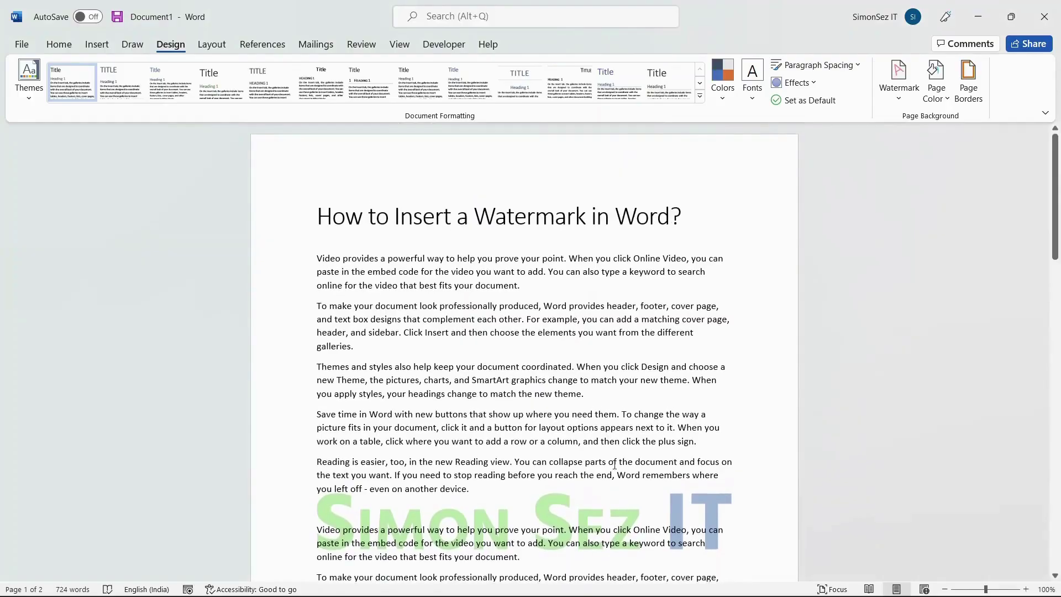
{"action": "left_click", "coordinate": [900, 100]}
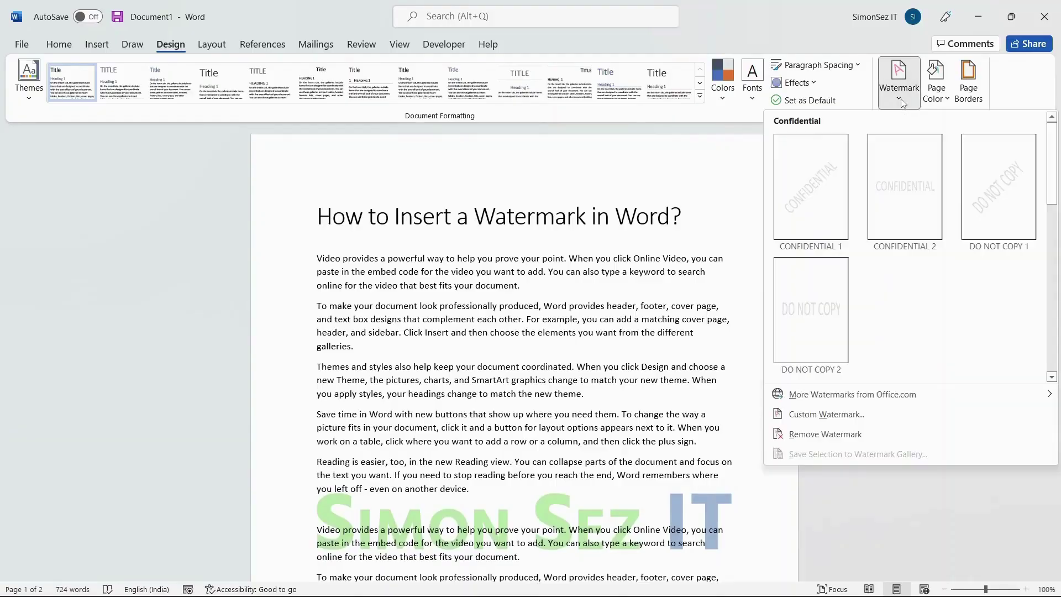
{"action": "left_click", "coordinate": [864, 414]}
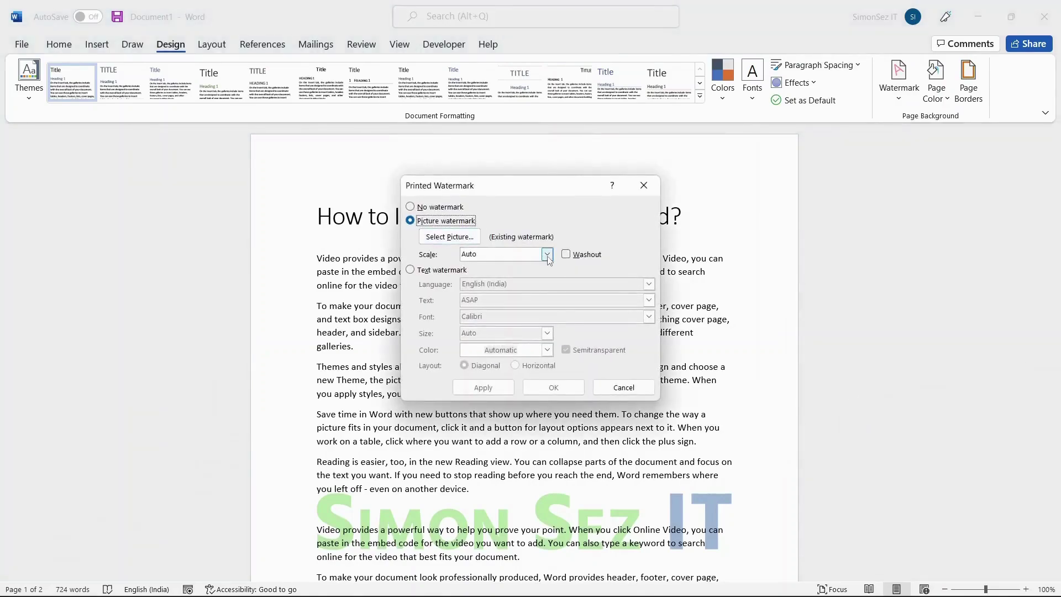
{"action": "left_click", "coordinate": [410, 271]}
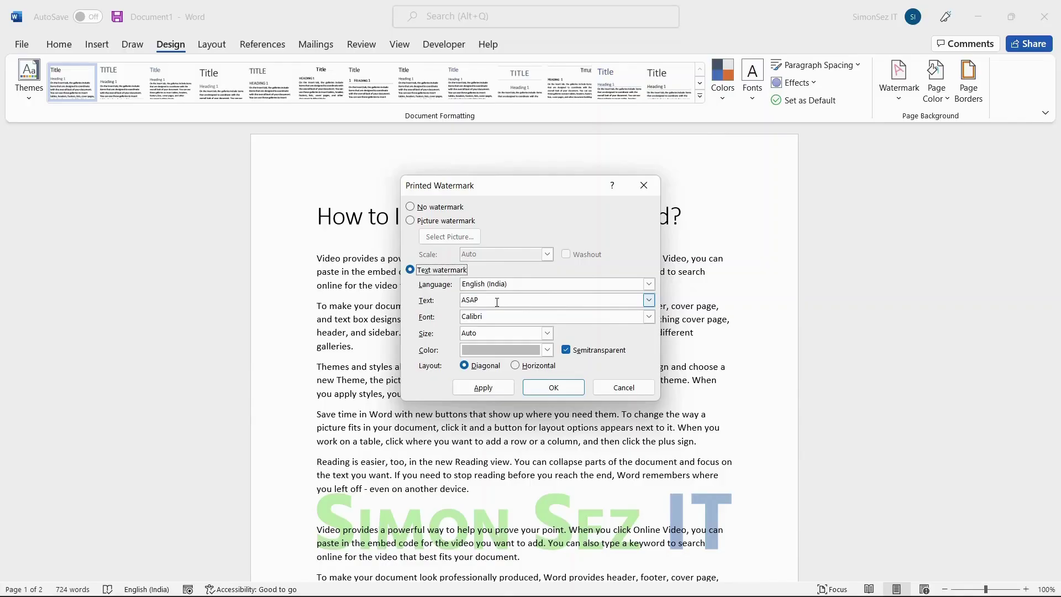
{"action": "left_click_drag", "start_coordinate": [497, 303], "coordinate": [454, 307]}
{"action": "type", "text": "SimonSezIT"}
{"action": "left_click", "coordinate": [556, 287]}
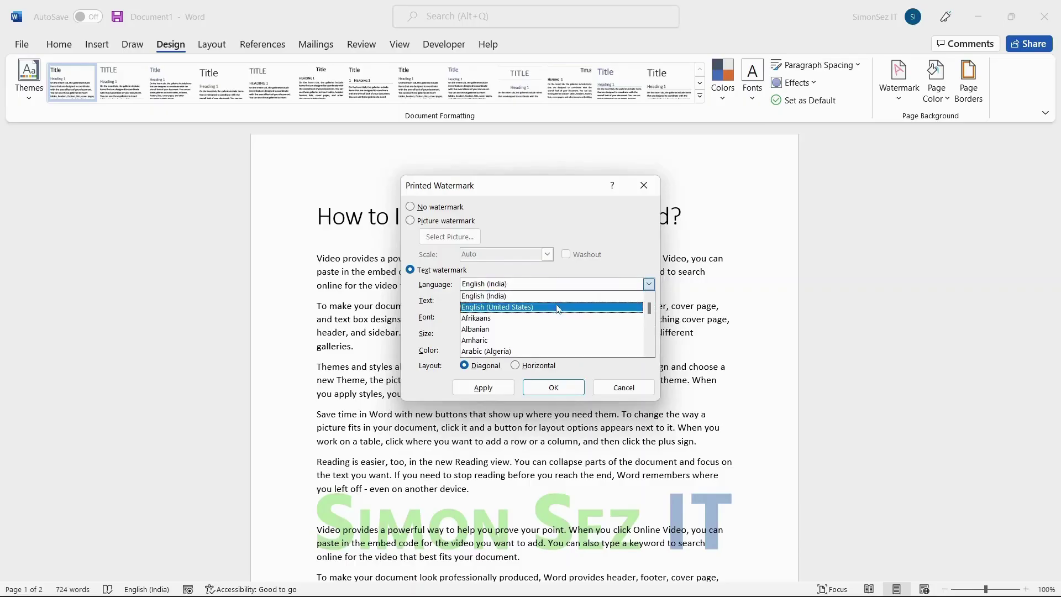
{"action": "left_click", "coordinate": [556, 307]}
Use Calibri, Diagonal layout, Auto size, semitransparency off, and apply the ASAP text watermark.
{"action": "left_click", "coordinate": [561, 317]}
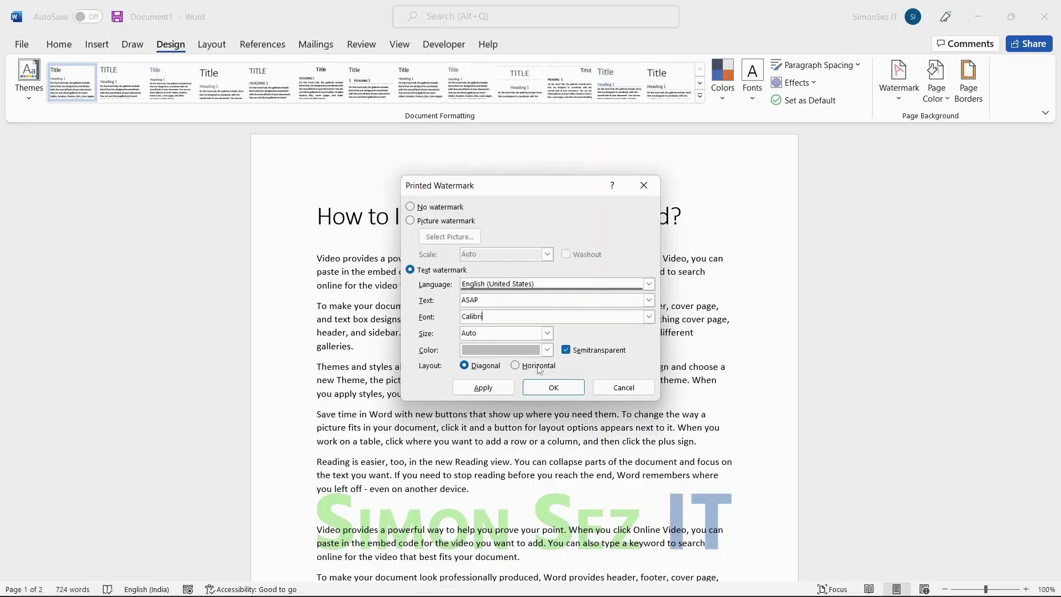
{"action": "left_click", "coordinate": [515, 366]}
{"action": "left_click", "coordinate": [486, 366]}
{"action": "left_click", "coordinate": [566, 350]}
{"action": "left_click", "coordinate": [547, 333]}
{"action": "left_click", "coordinate": [547, 333]}
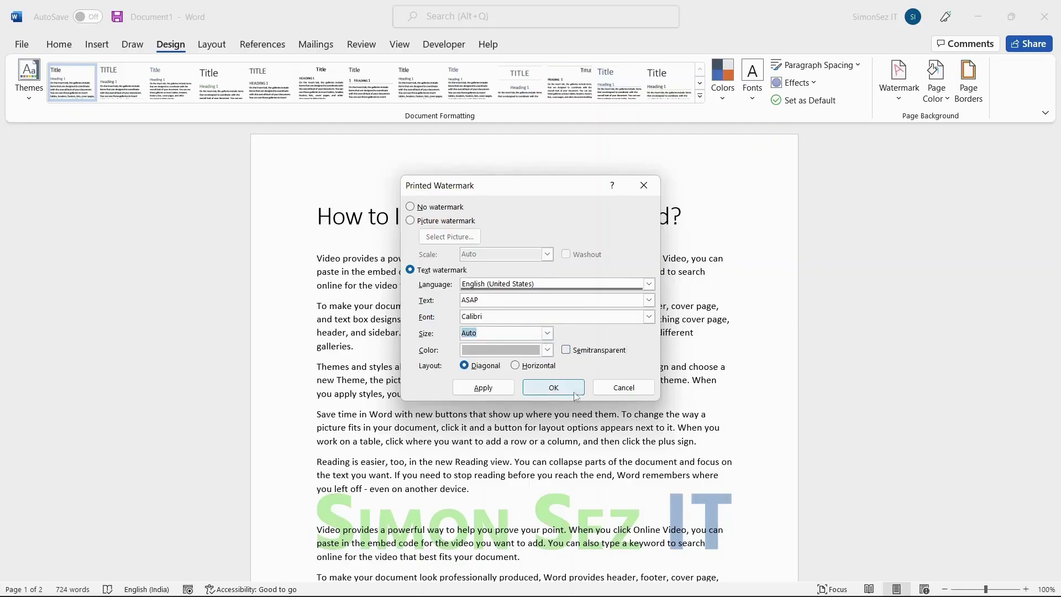
{"action": "left_click", "coordinate": [483, 388]}
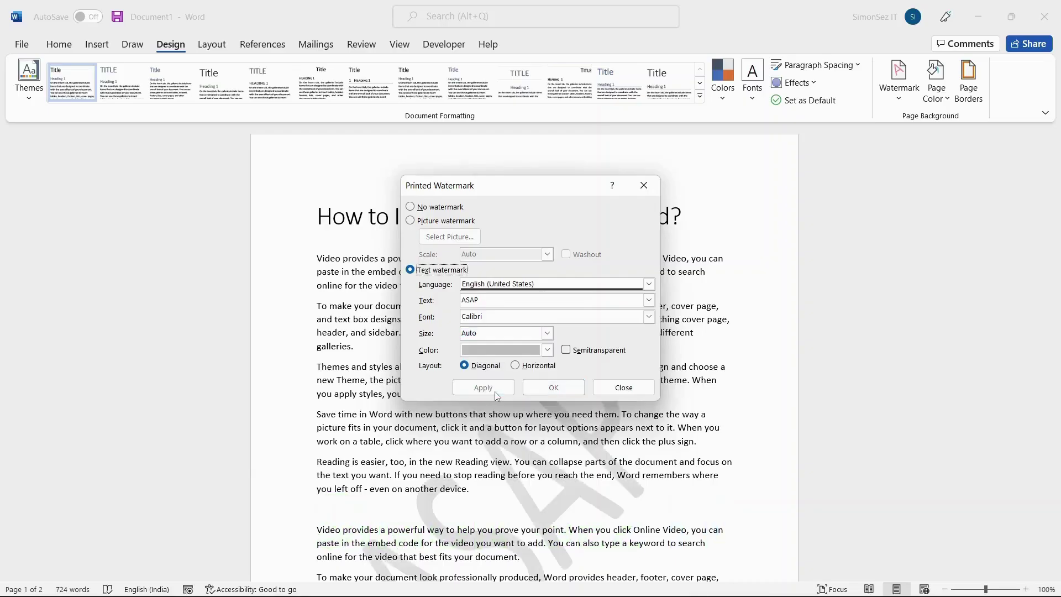
{"action": "left_click", "coordinate": [644, 185]}
{"action": "scroll", "coordinate": [704, 379], "scroll_direction": "down", "scroll_amount": 2}
In header edit mode, resize the ASAP watermark to about 12 cm wide and move it lower and right.
{"action": "scroll", "coordinate": [607, 276], "scroll_direction": "up", "scroll_amount": 2}
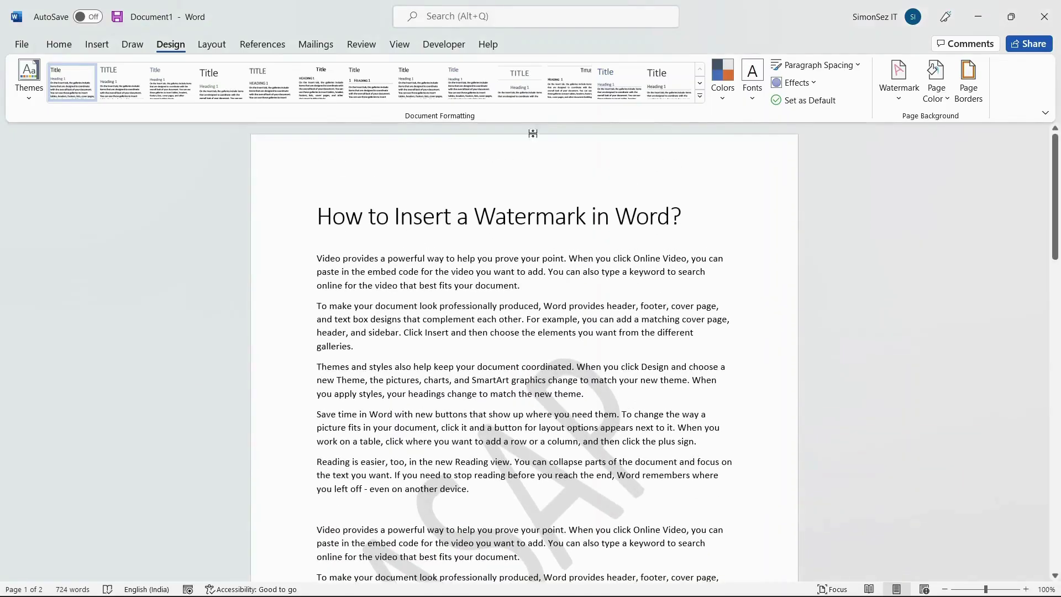
{"action": "double_click", "coordinate": [528, 152]}
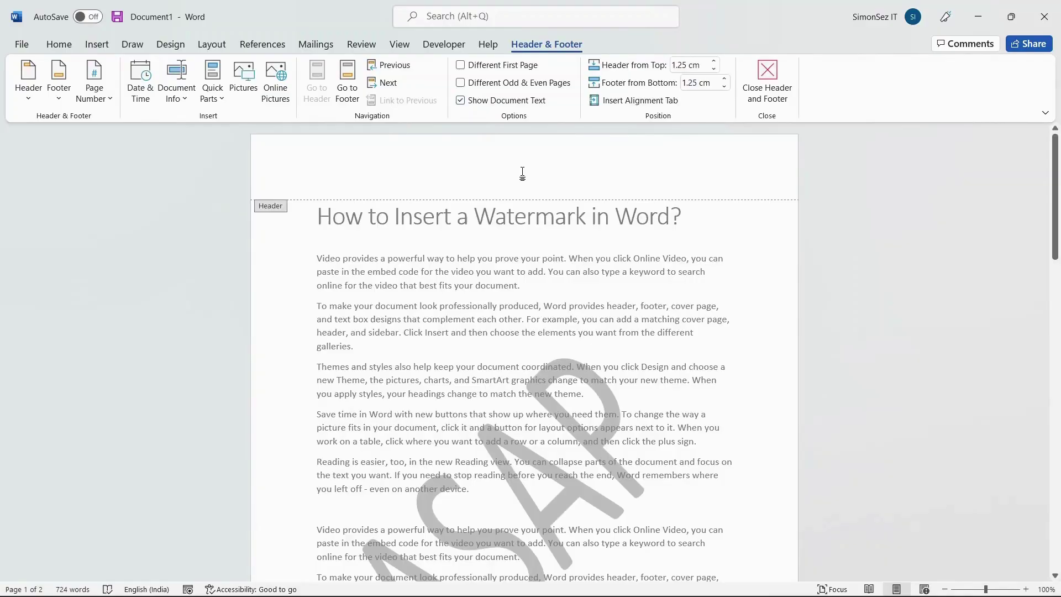
{"action": "scroll", "coordinate": [522, 173], "scroll_direction": "down", "scroll_amount": 3}
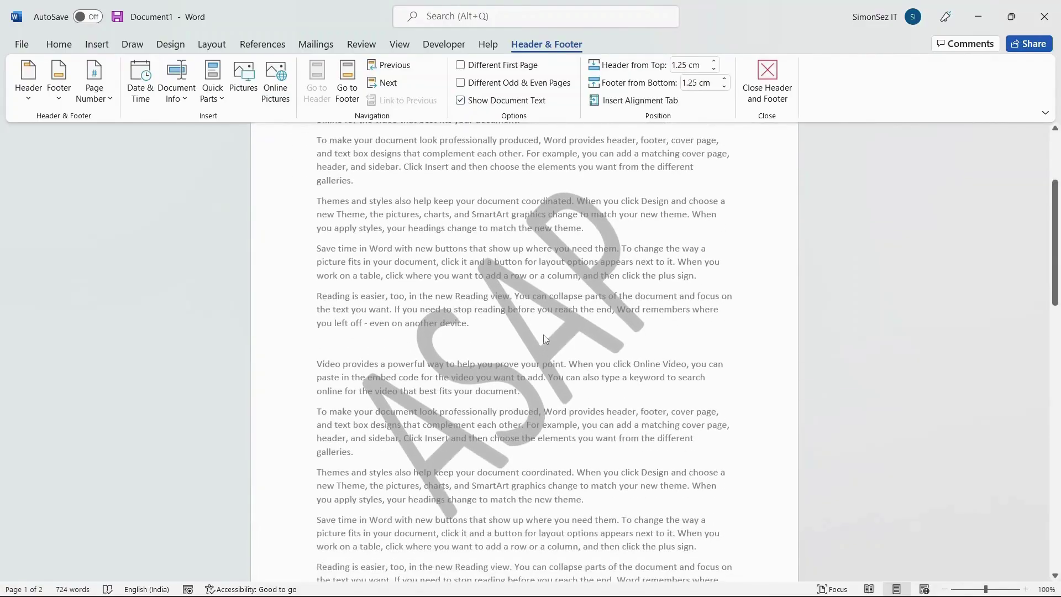
{"action": "scroll", "coordinate": [544, 339], "scroll_direction": "up", "scroll_amount": 3}
{"action": "scroll", "coordinate": [544, 338], "scroll_direction": "down", "scroll_amount": 10}
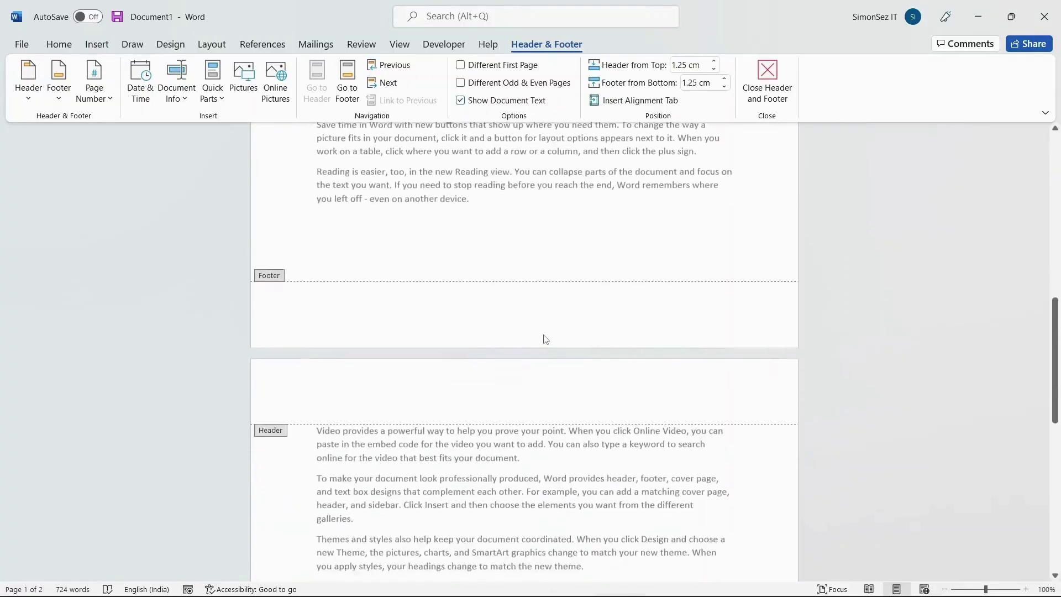
{"action": "scroll", "coordinate": [544, 338], "scroll_direction": "down", "scroll_amount": 6}
{"action": "left_click", "coordinate": [549, 359]}
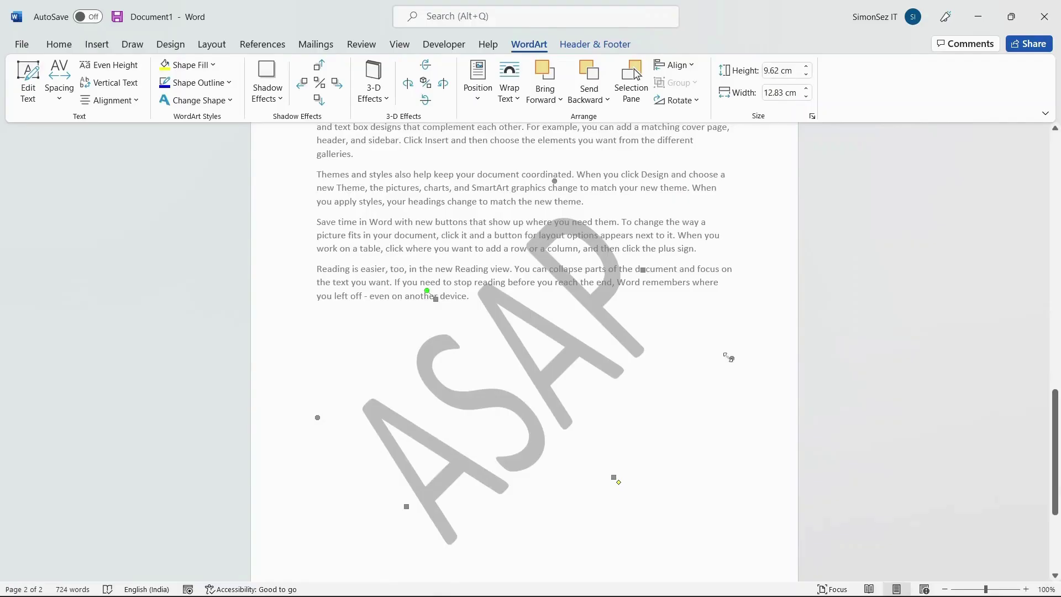
{"action": "left_click_drag", "start_coordinate": [729, 358], "coordinate": [682, 341]}
{"action": "left_click_drag", "start_coordinate": [528, 362], "coordinate": [561, 408]}
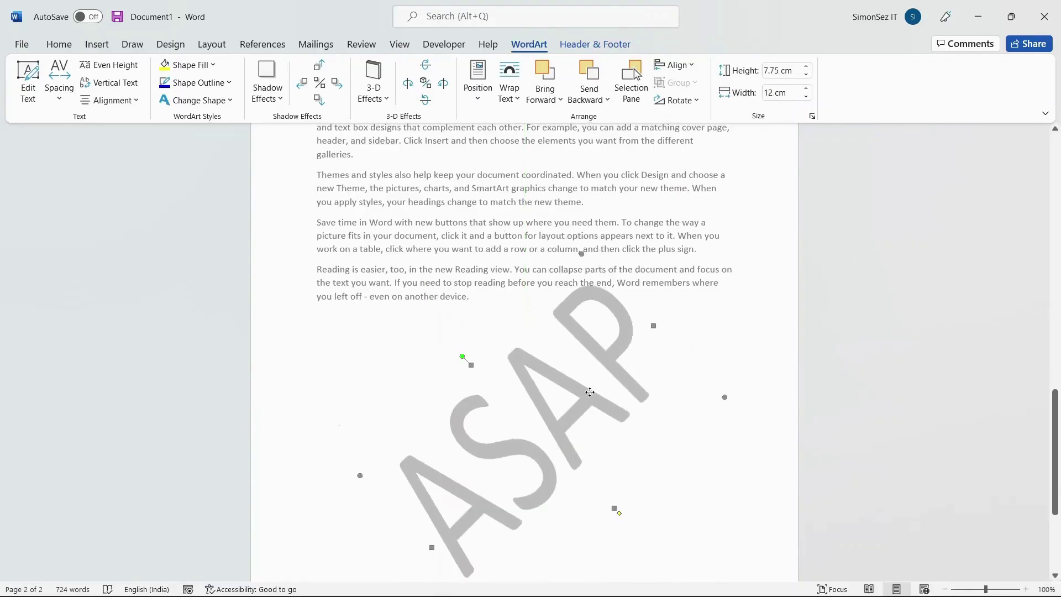
Close header and footer editing.
{"action": "scroll", "coordinate": [613, 431], "scroll_direction": "up", "scroll_amount": 8}
{"action": "double_click", "coordinate": [614, 357]}
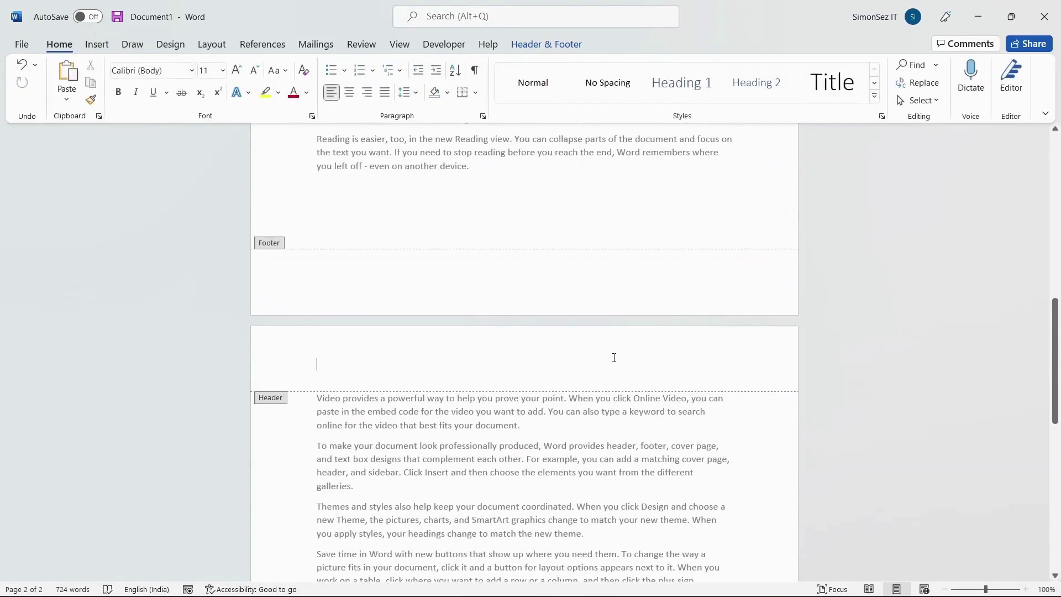
{"action": "left_click", "coordinate": [547, 44]}
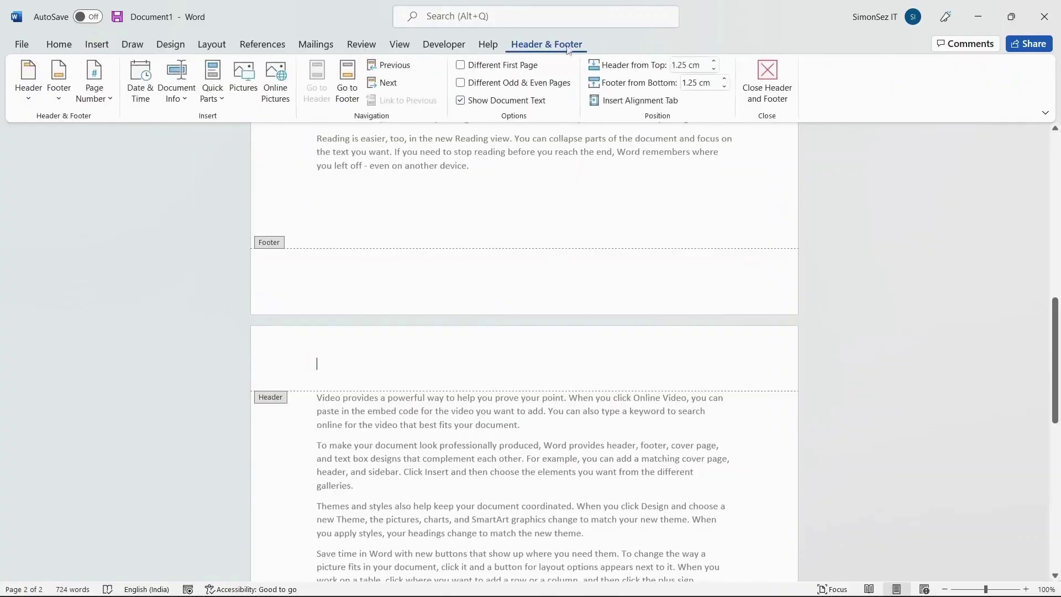
{"action": "left_click", "coordinate": [776, 96]}
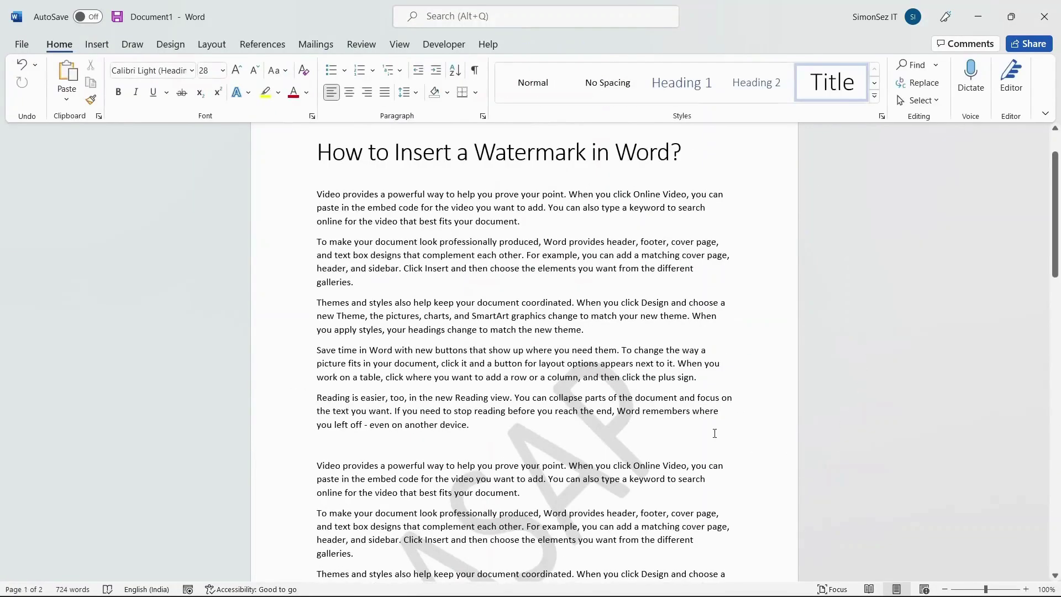
Remove the ASAP watermark with Design > Watermark > Remove Watermark.
{"action": "scroll", "coordinate": [714, 433], "scroll_direction": "down", "scroll_amount": 3}
{"action": "scroll", "coordinate": [714, 433], "scroll_direction": "up", "scroll_amount": 4}
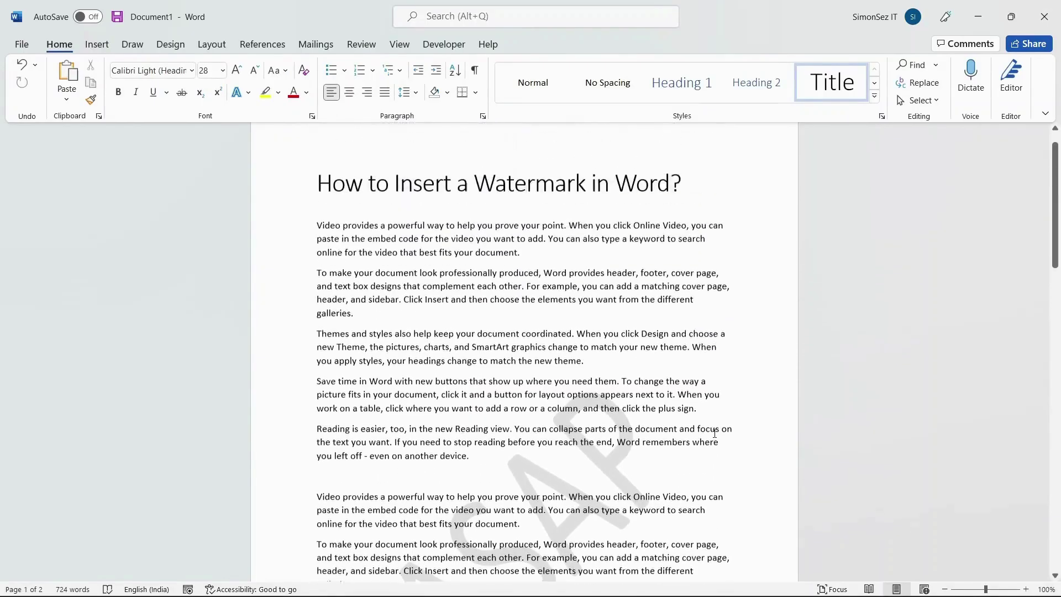
{"action": "scroll", "coordinate": [714, 433], "scroll_direction": "up", "scroll_amount": 1}
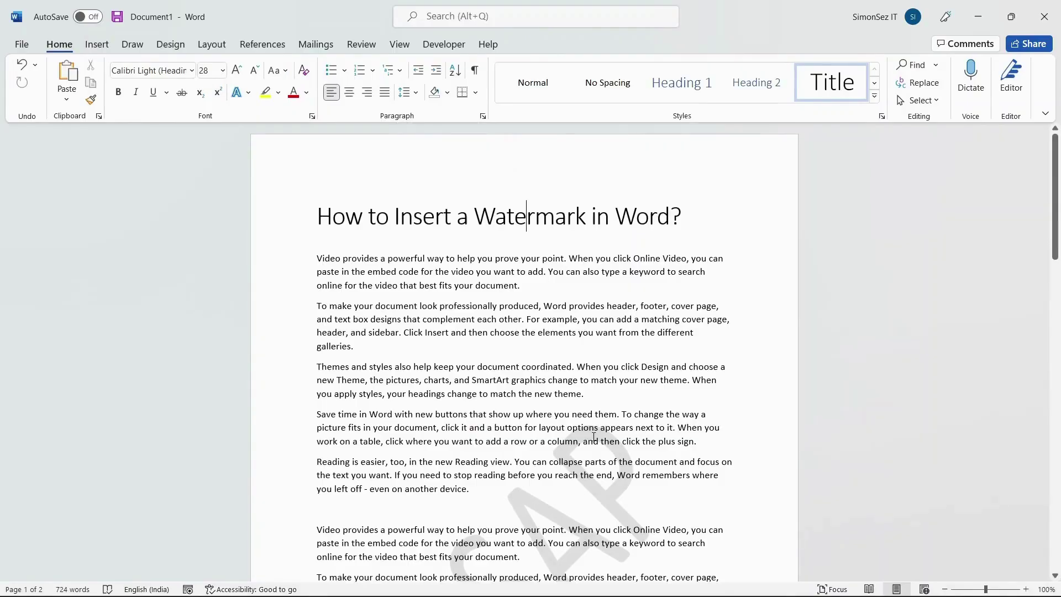
{"action": "scroll", "coordinate": [550, 419], "scroll_direction": "down", "scroll_amount": 1}
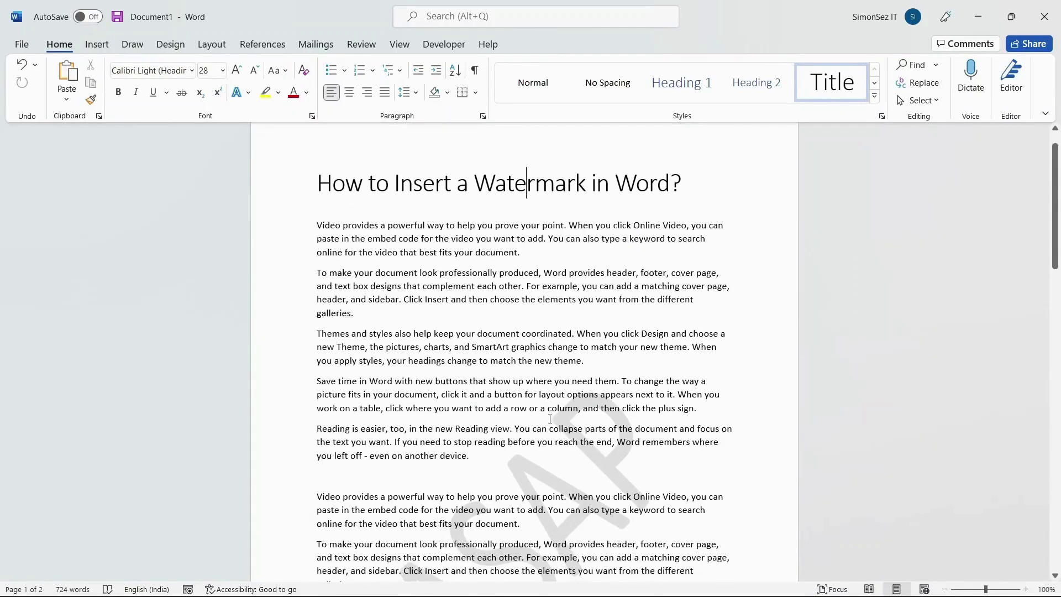
{"action": "left_click", "coordinate": [170, 45]}
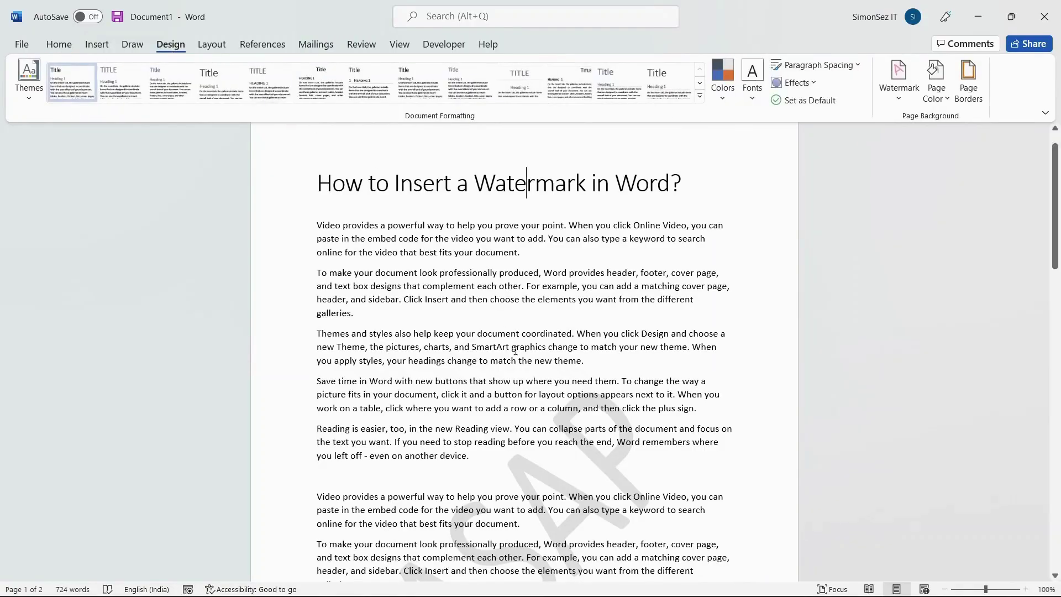
{"action": "left_click", "coordinate": [898, 77]}
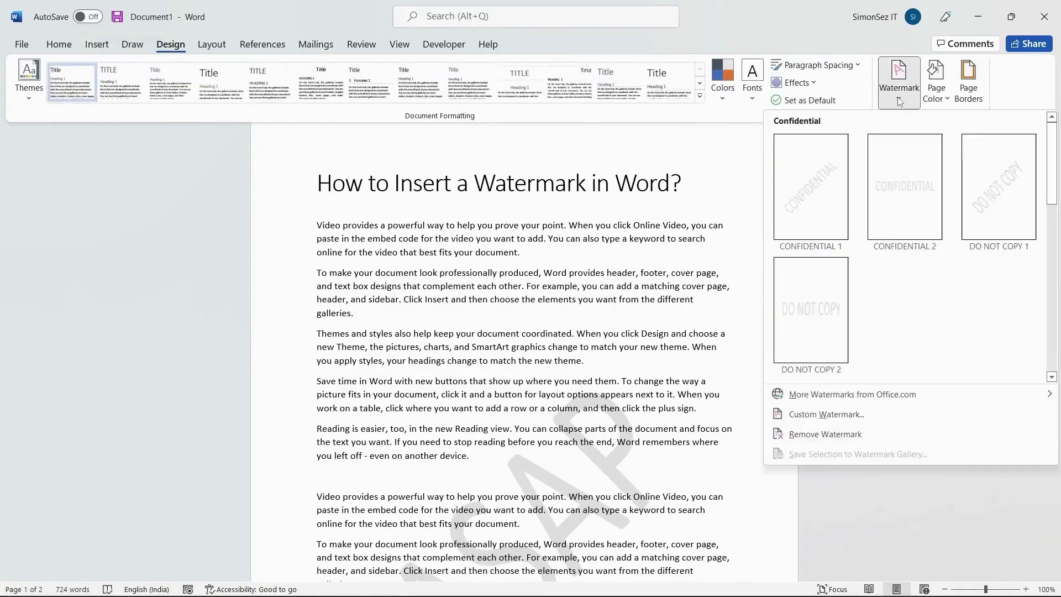
{"action": "left_click", "coordinate": [877, 439]}
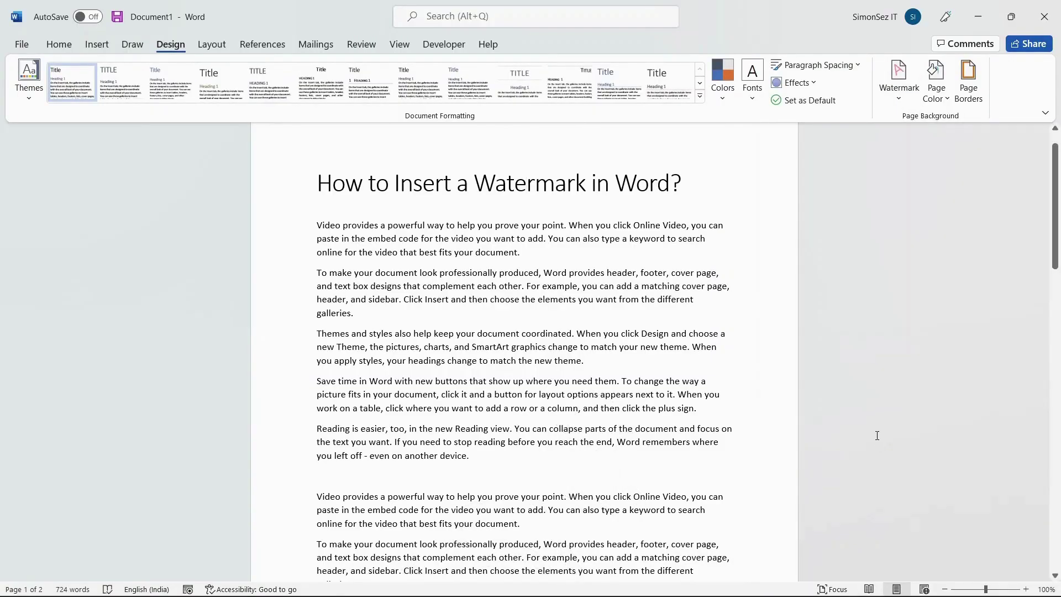
{"action": "scroll", "coordinate": [877, 436], "scroll_direction": "down", "scroll_amount": 5}
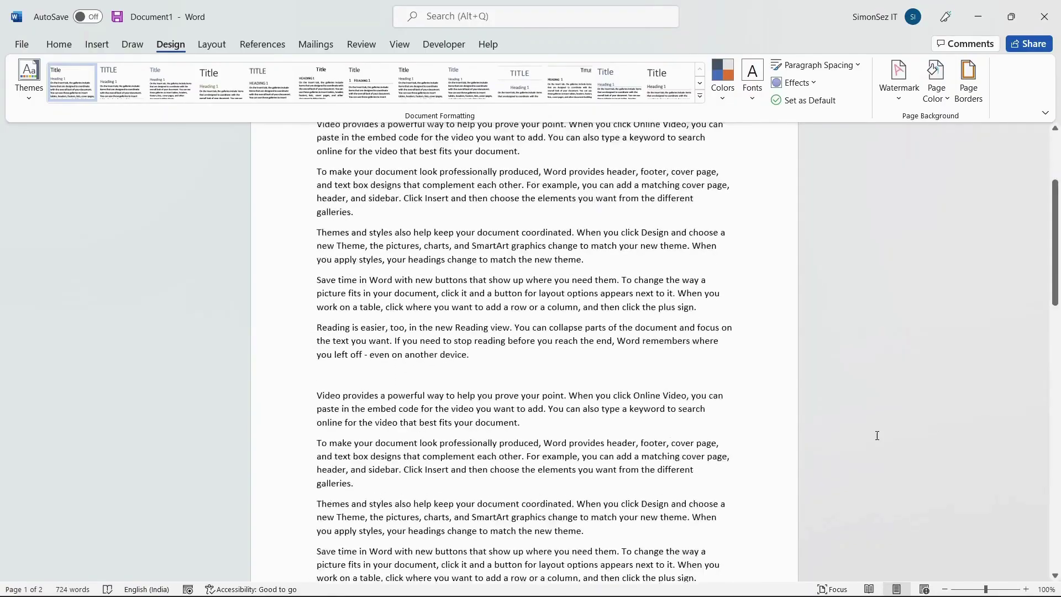